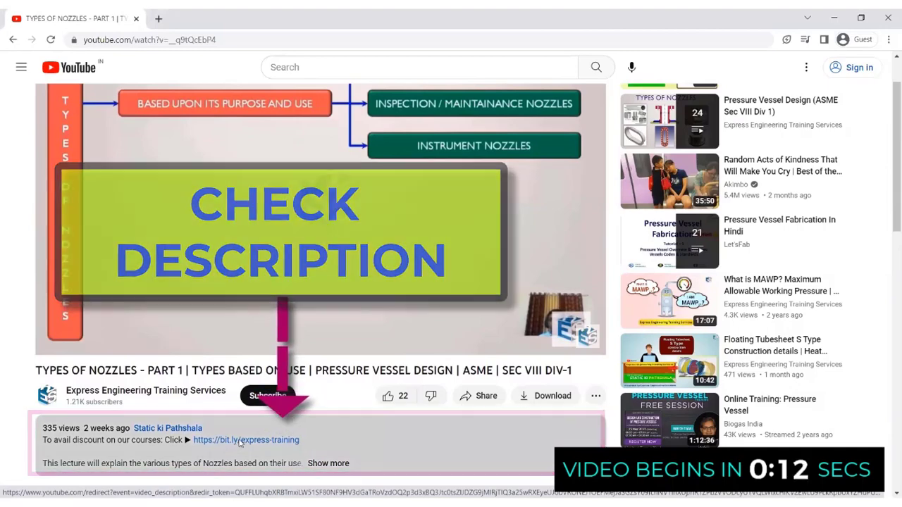
# - Follow the course link in the video description and confirm the verification code to register
pyautogui.click(240, 443)
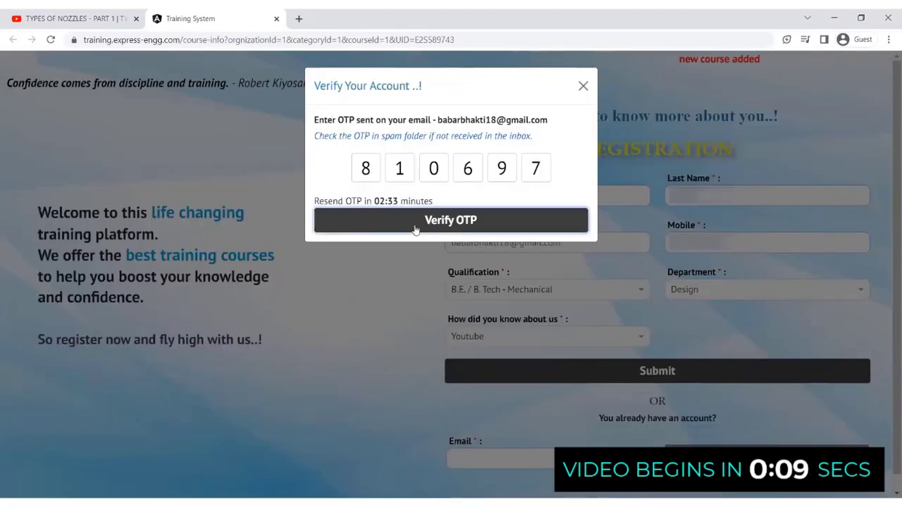
pyautogui.click(415, 229)
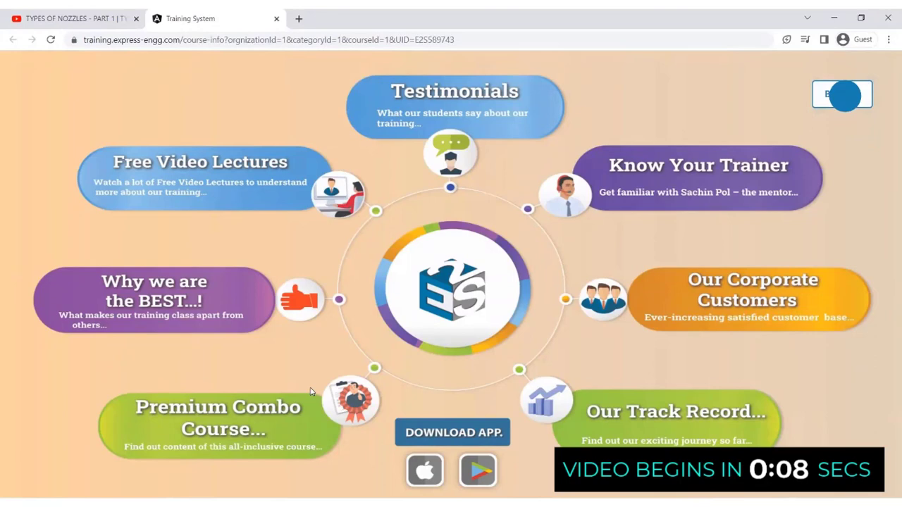
# - Go to the Premium Combo course page covering PV Design, PV Elite, Heat Exchanger and FEA Nozzle Pro
pyautogui.click(398, 398)
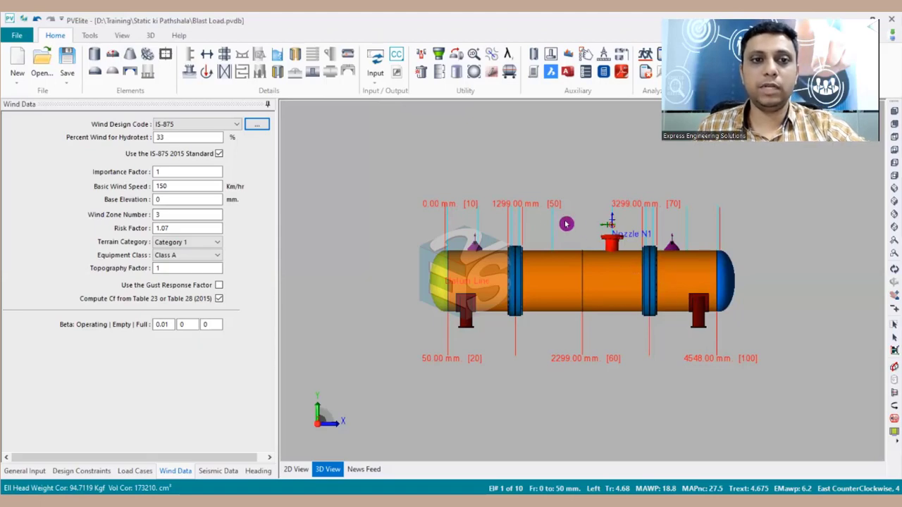
# - Bring the IS-875 wind data inputs into focus, with risk factor 1.07 and terrain Category 1
pyautogui.moveTo(155, 479); pyautogui.dragTo(180, 476)
pyautogui.click(177, 474)
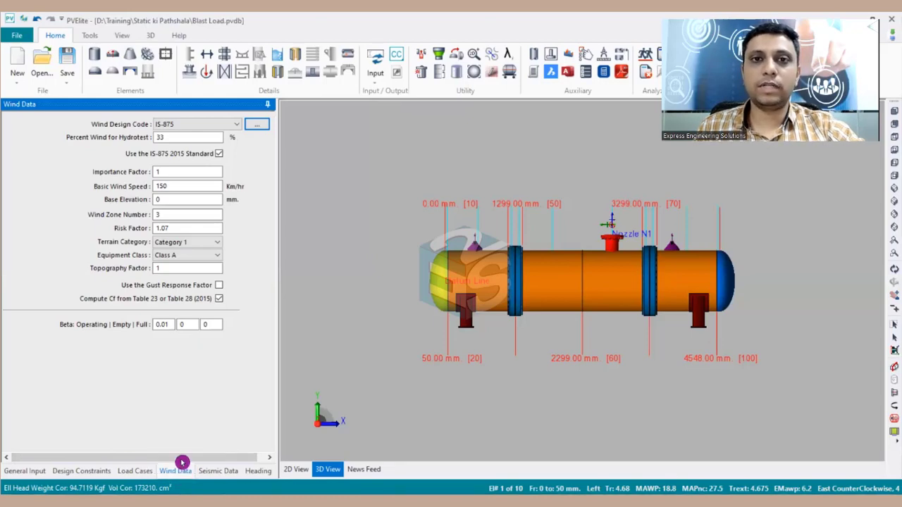
pyautogui.press('Escape')
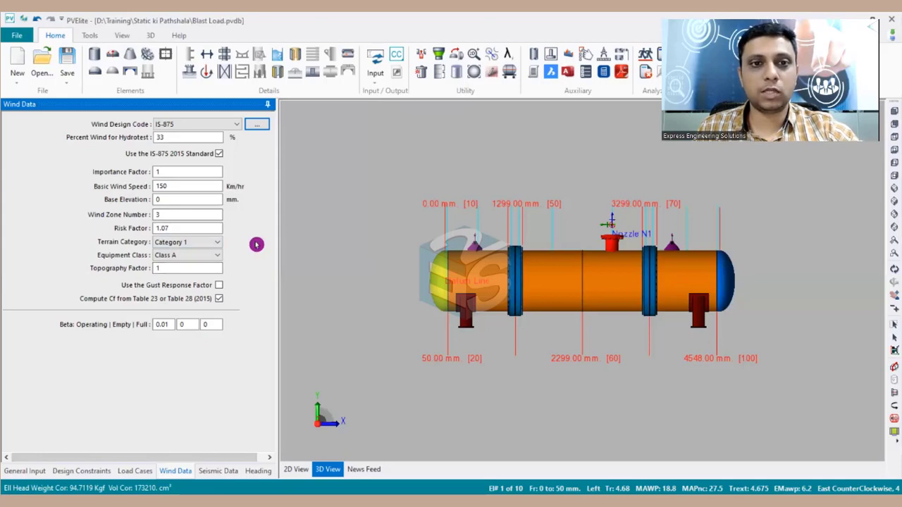
pyautogui.moveTo(237, 114); pyautogui.dragTo(238, 141)
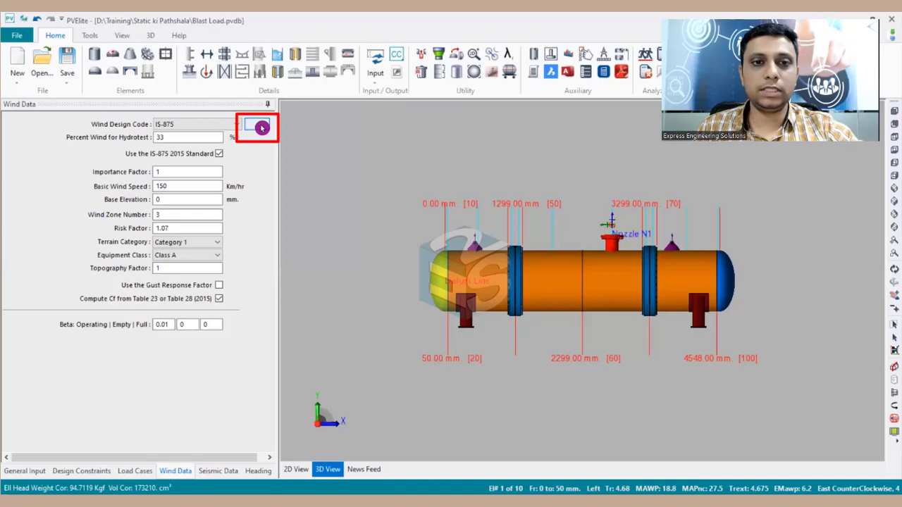
# - Open the Special Effective Wind Diameter & Blast Load Input window and tick Vessel Subject to Blast Loads
pyautogui.click(258, 126)
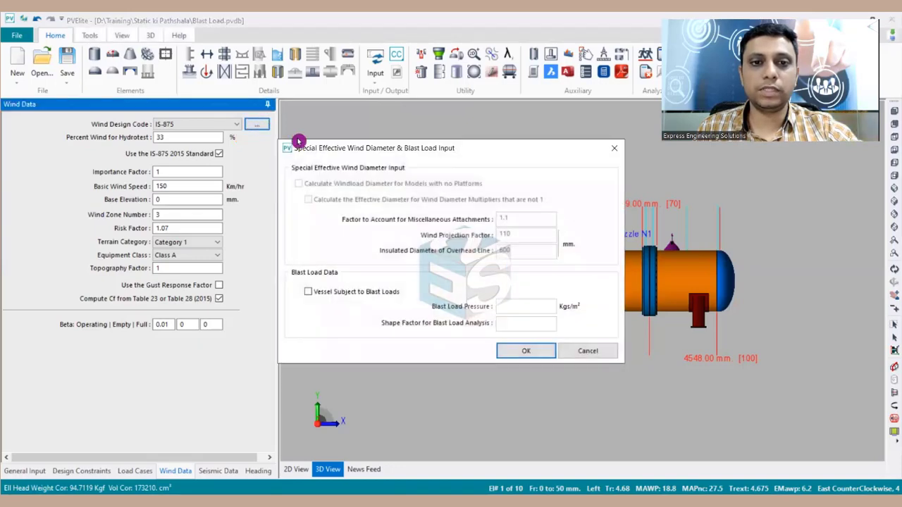
pyautogui.moveTo(360, 155); pyautogui.dragTo(336, 139)
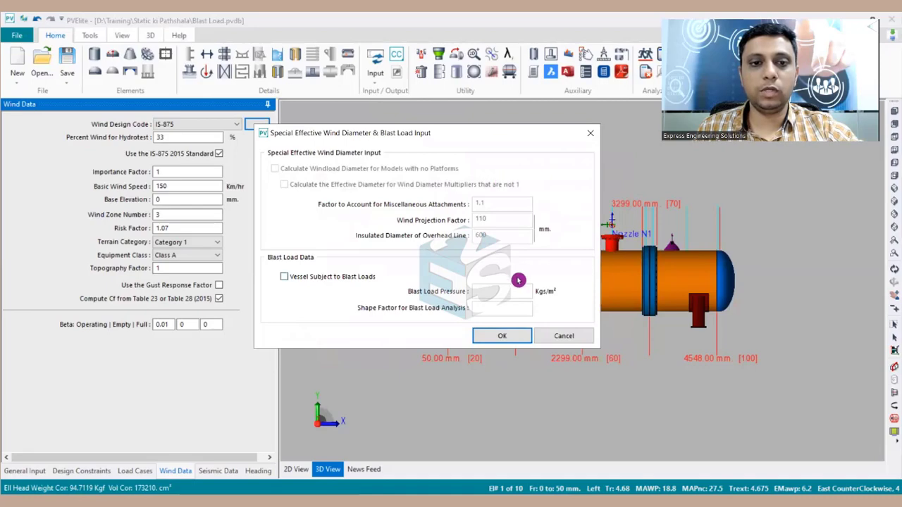
pyautogui.click(286, 280)
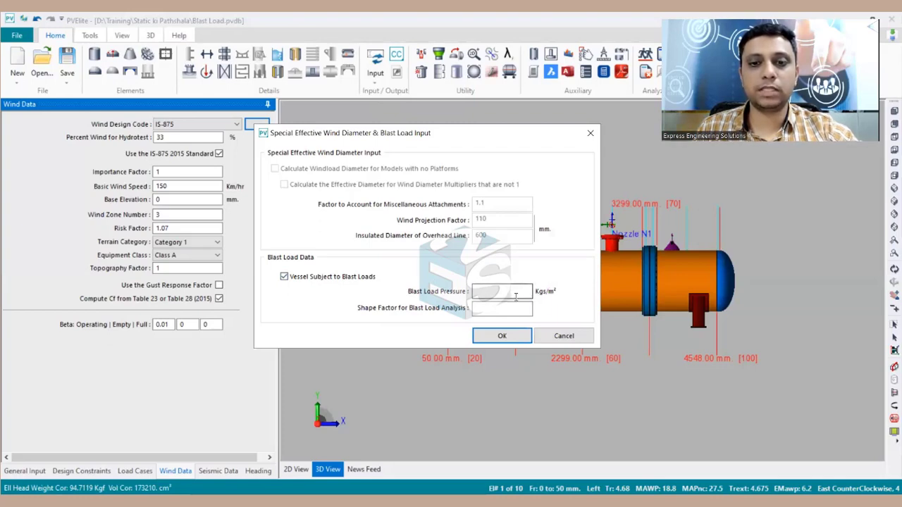
# - Enter blast load pressure 2000 Kgs/m² and shape factor 1.2, correcting a mistyped 11.2
pyautogui.click(554, 293)
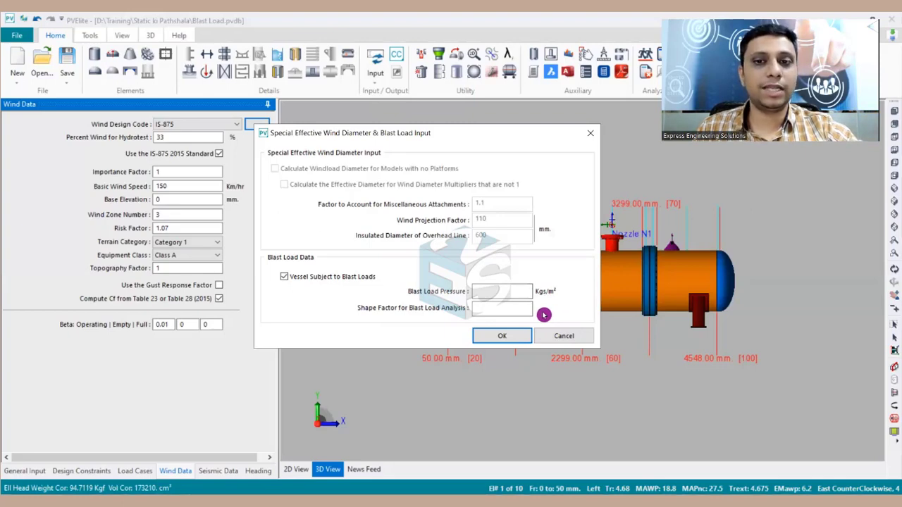
pyautogui.click(504, 291)
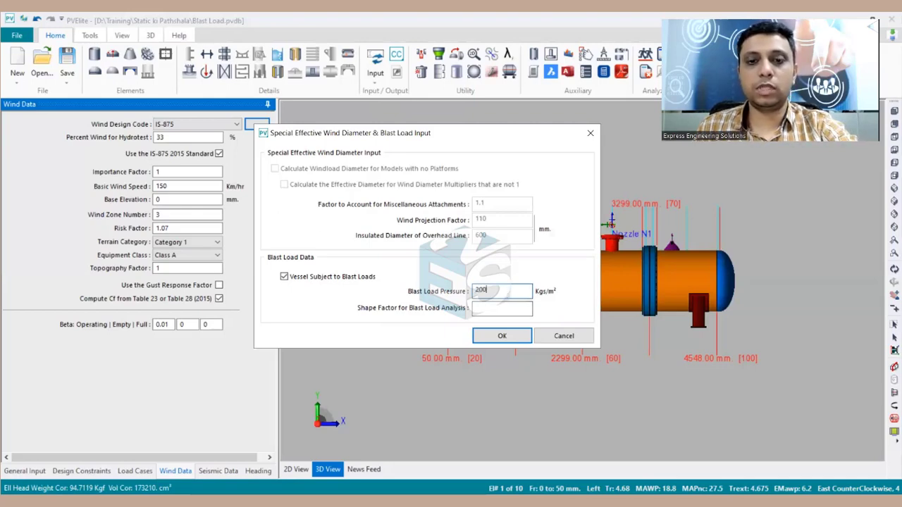
pyautogui.doubleClick(511, 294)
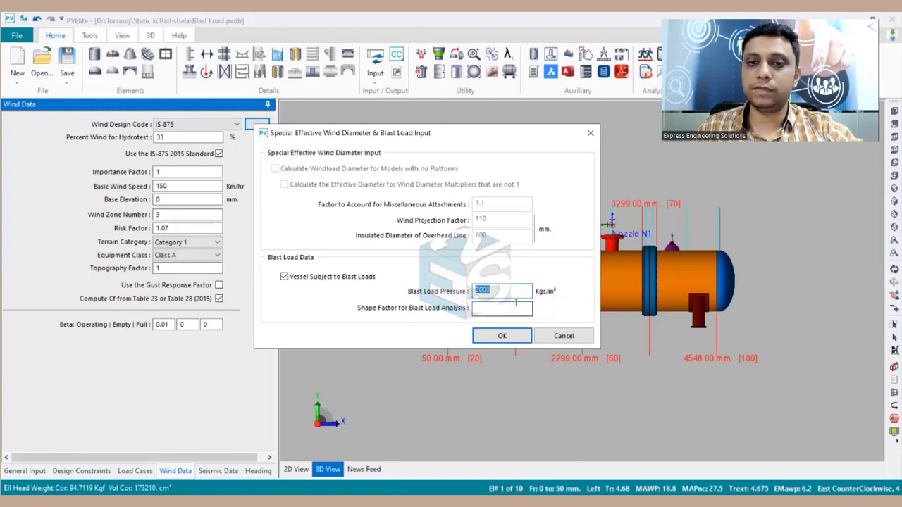
pyautogui.click(516, 304)
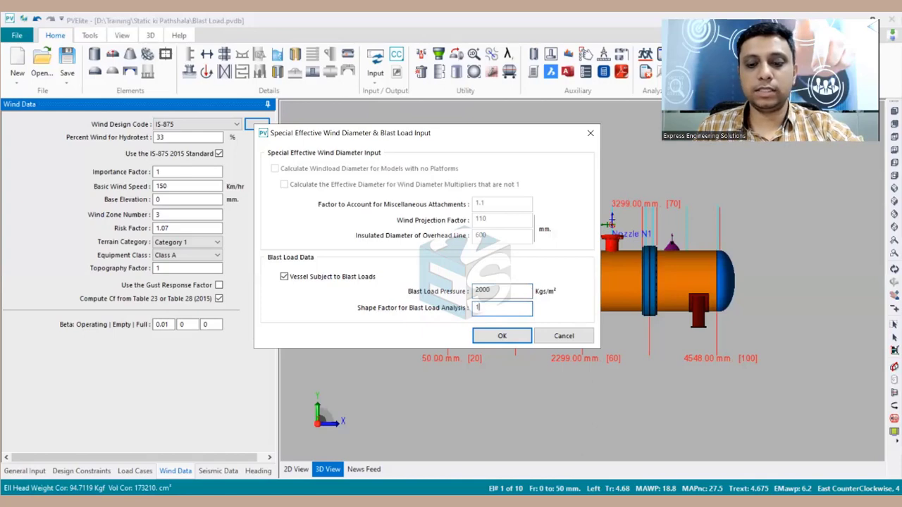
pyautogui.write('1.2')
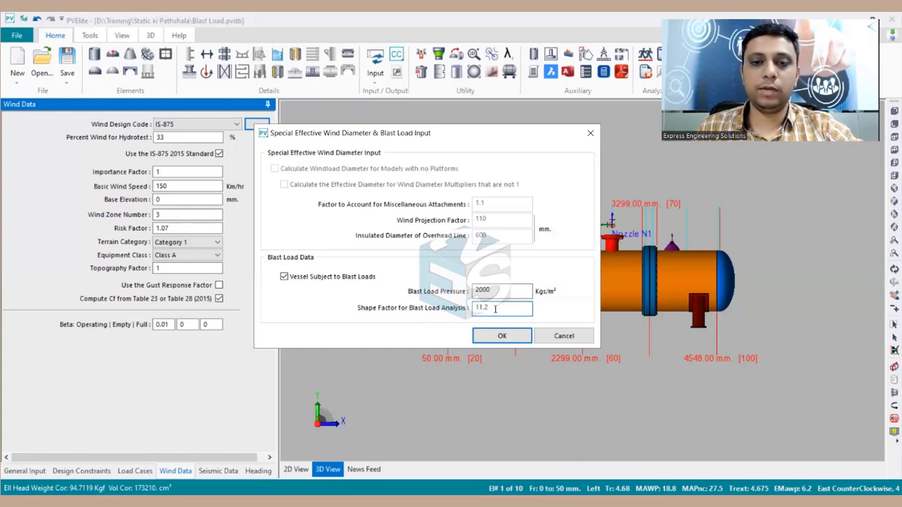
pyautogui.doubleClick(486, 308)
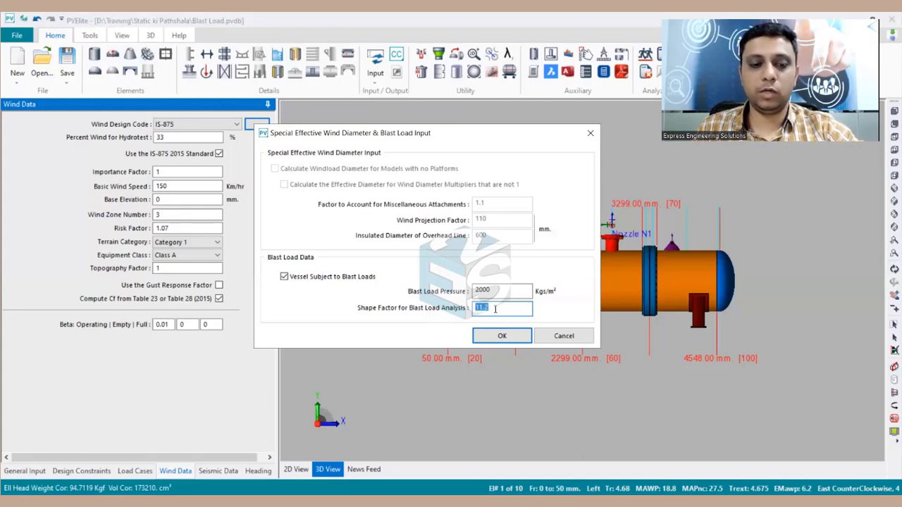
pyautogui.write('1')
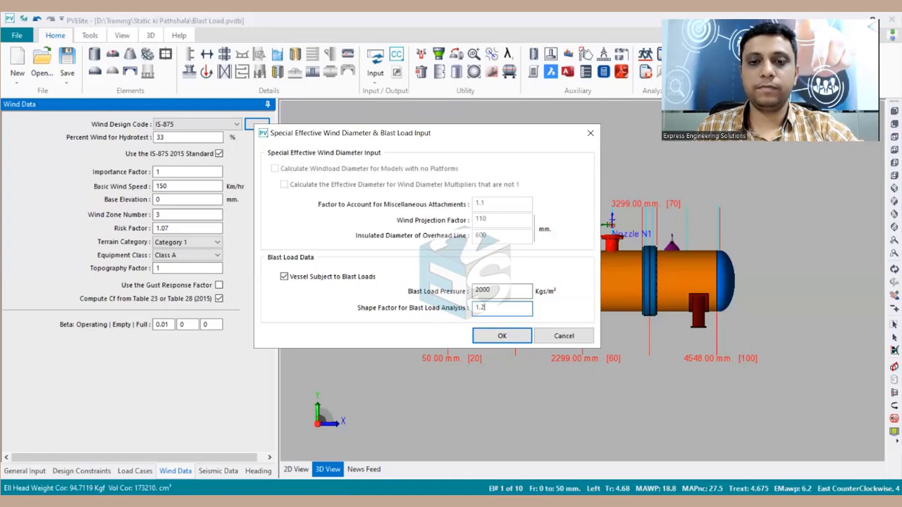
# - Accept the blast load input with OK and run the vessel analysis (F12)
pyautogui.click(522, 340)
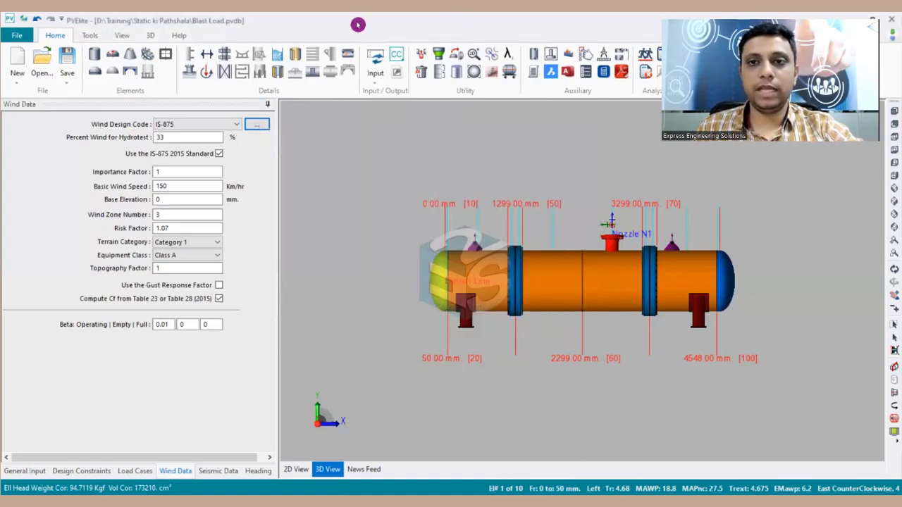
pyautogui.click(645, 60)
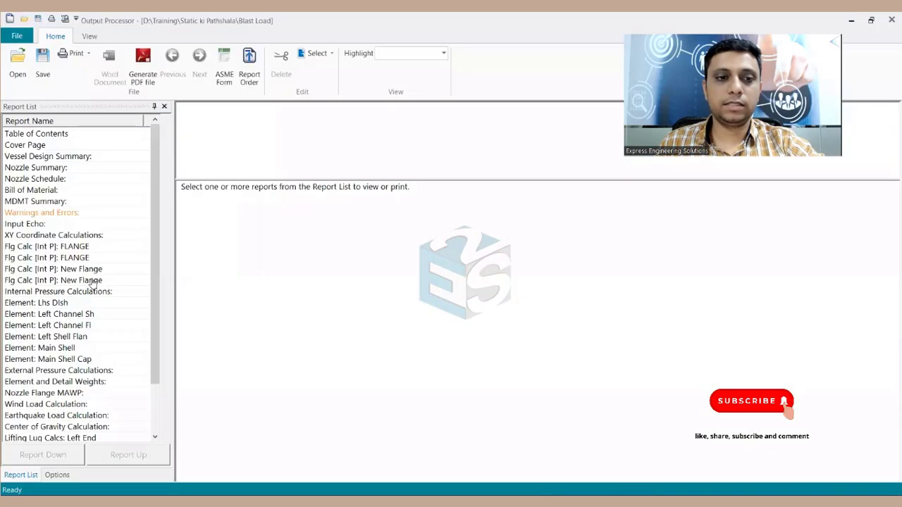
# - Show the Wind Load Calculation report down to its Cf factor and element wind load tables
pyautogui.scroll(-2, 77, 303)
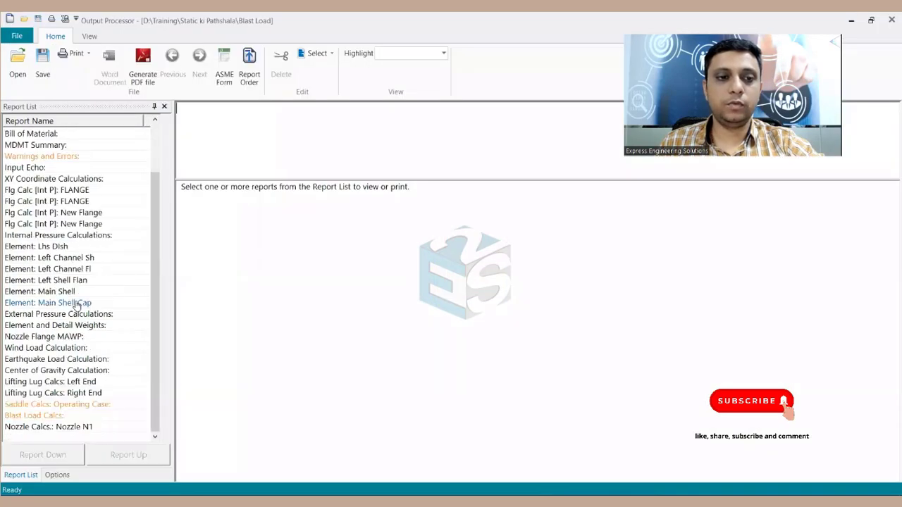
pyautogui.scroll(2, 83, 359)
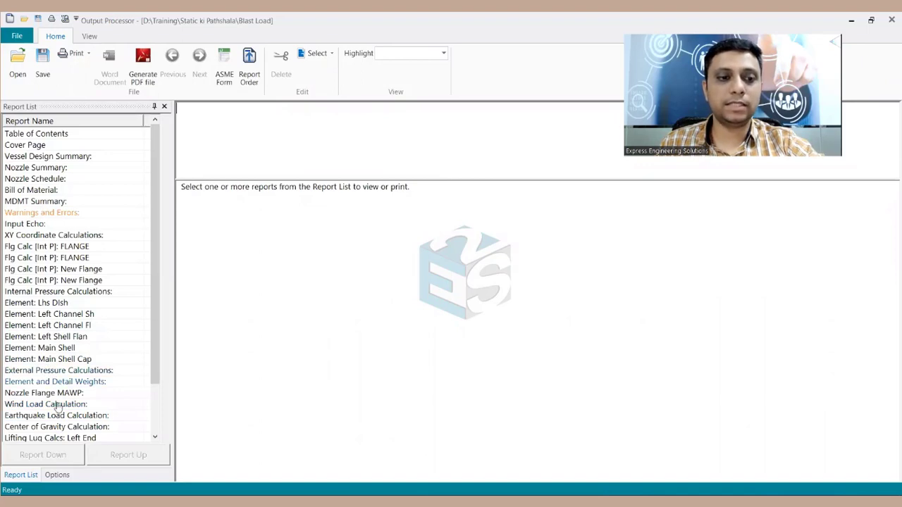
pyautogui.scroll(-2, 53, 372)
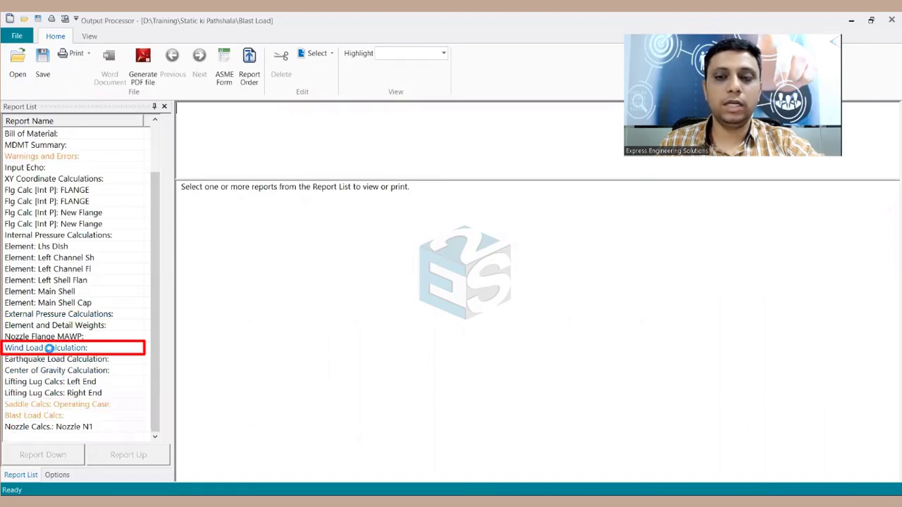
pyautogui.click(50, 348)
pyautogui.scroll(-3, 379, 324)
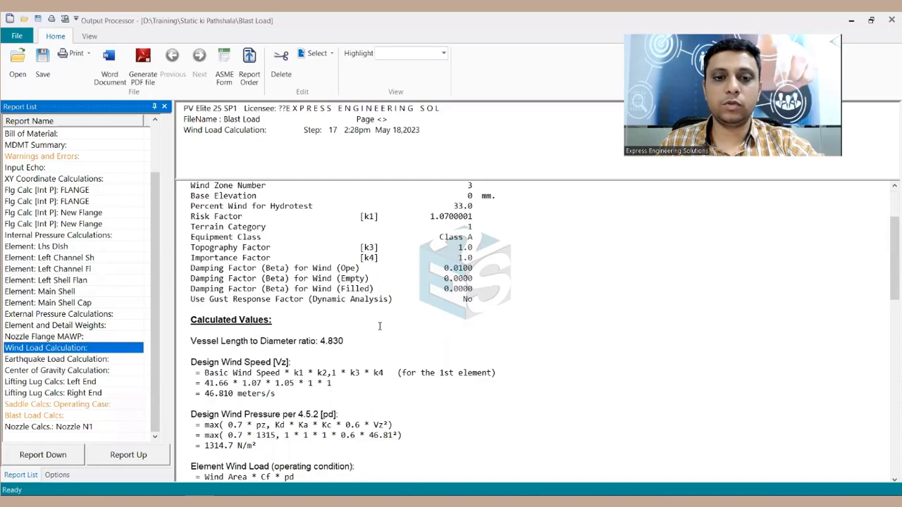
pyautogui.scroll(3, 379, 324)
pyautogui.scroll(-15, 297, 315)
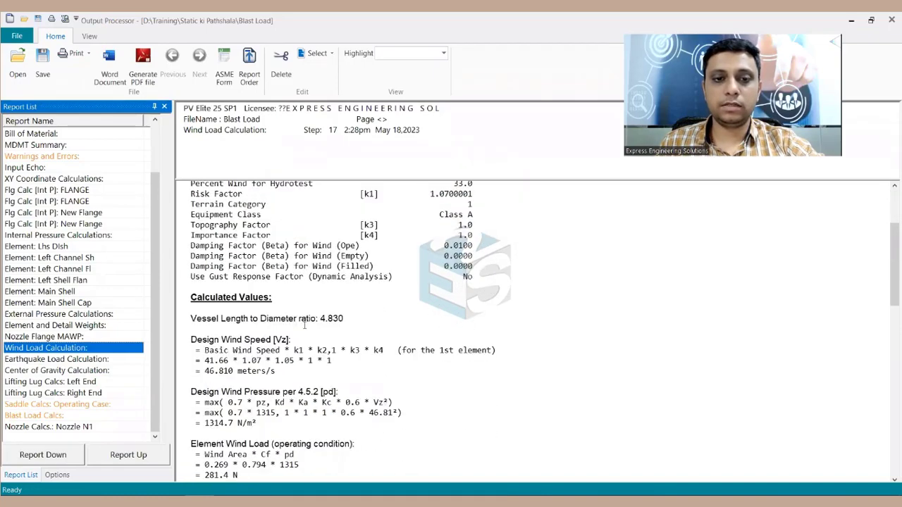
pyautogui.scroll(8, 304, 276)
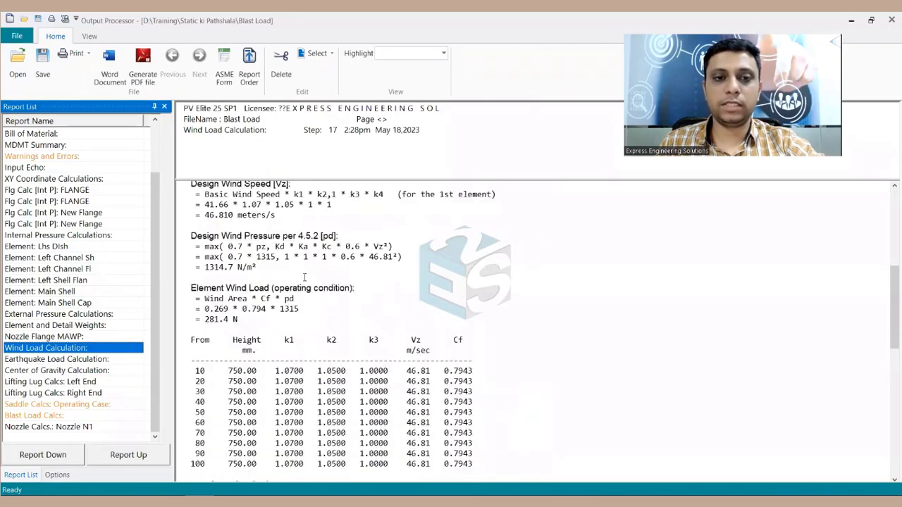
pyautogui.scroll(-4, 305, 276)
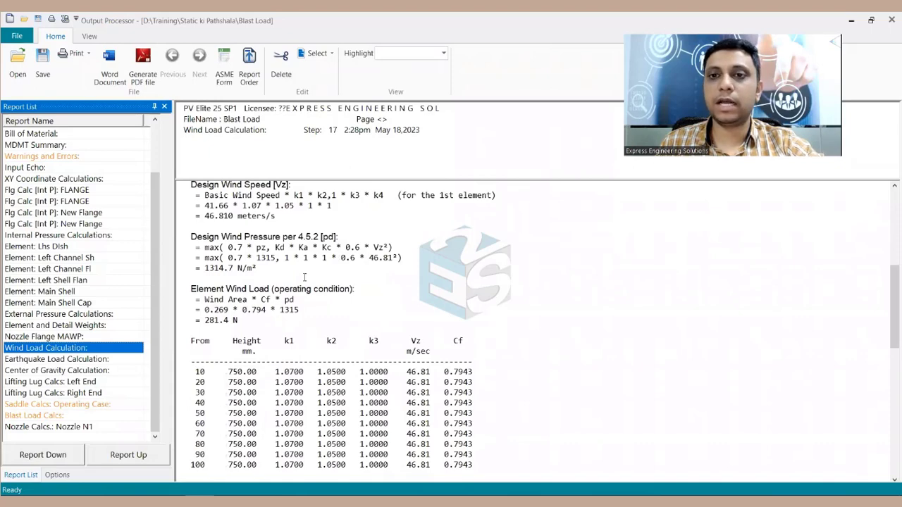
pyautogui.scroll(-5, 305, 277)
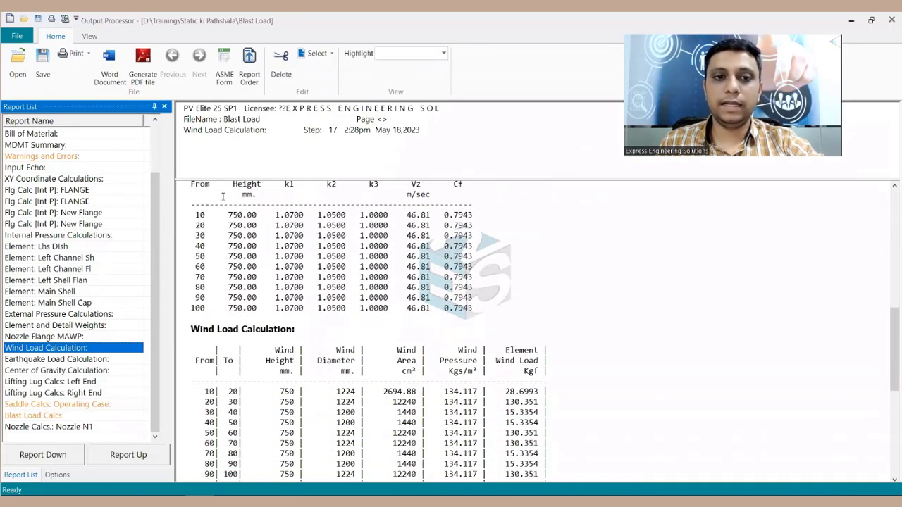
# - Scroll to the Blast Load Pressure Results and highlight the 2000 Kgs/m² pressure input
pyautogui.moveTo(187, 215); pyautogui.dragTo(287, 250)
pyautogui.scroll(-4, 288, 257)
pyautogui.scroll(-3, 288, 256)
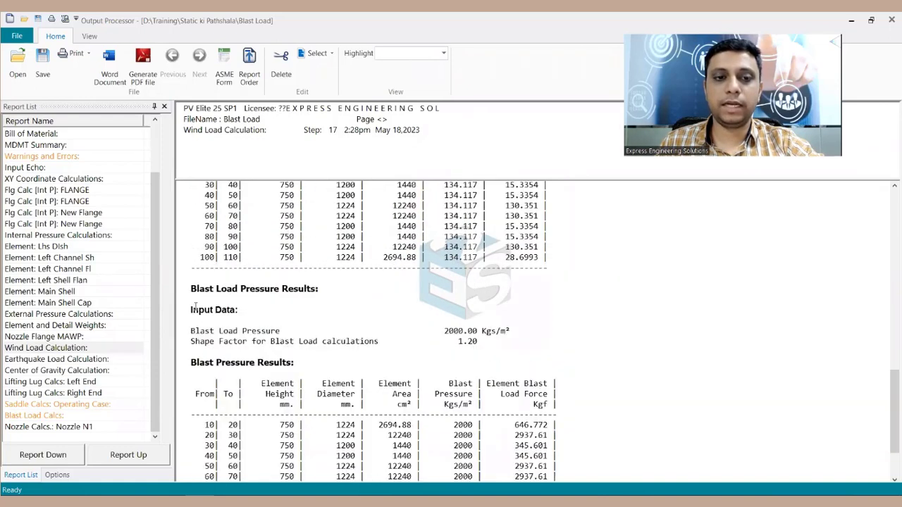
pyautogui.moveTo(190, 289); pyautogui.dragTo(330, 289)
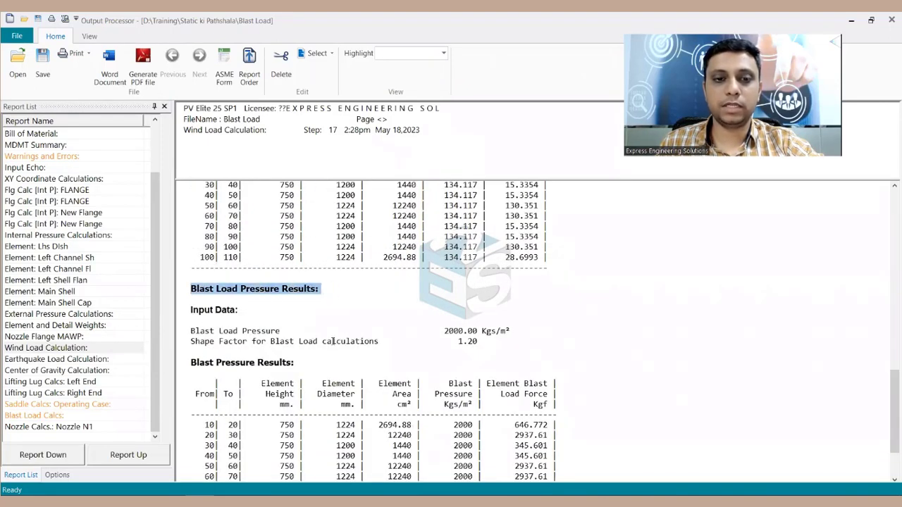
pyautogui.moveTo(189, 330); pyautogui.dragTo(315, 328)
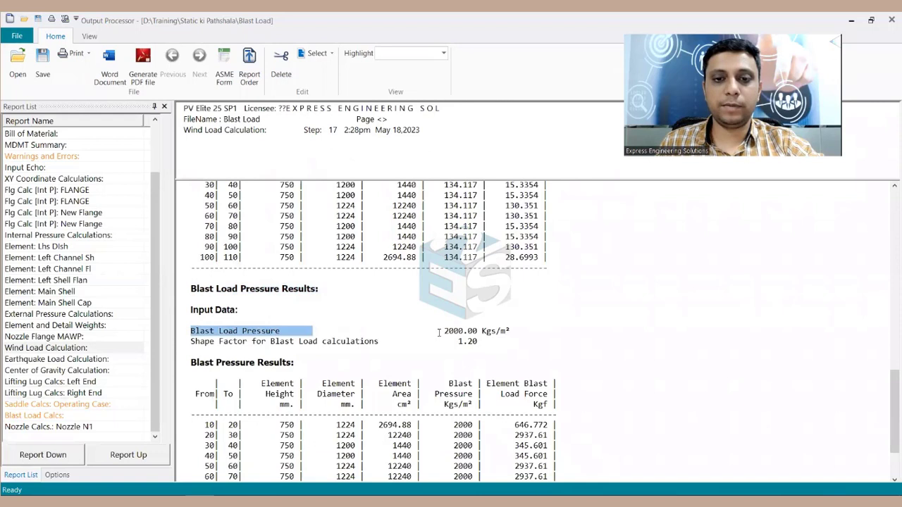
pyautogui.moveTo(439, 332); pyautogui.dragTo(471, 331)
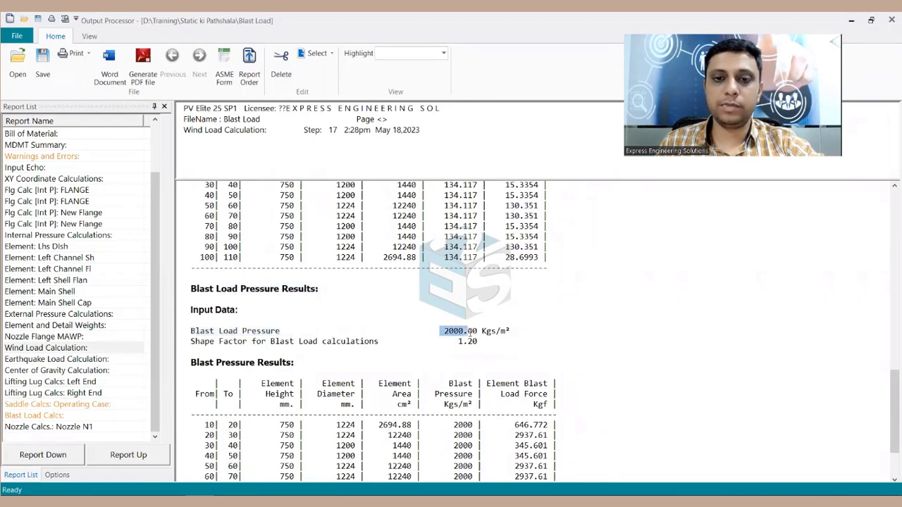
pyautogui.scroll(-2, 471, 331)
pyautogui.moveTo(457, 276); pyautogui.dragTo(479, 276)
pyautogui.scroll(-1, 487, 350)
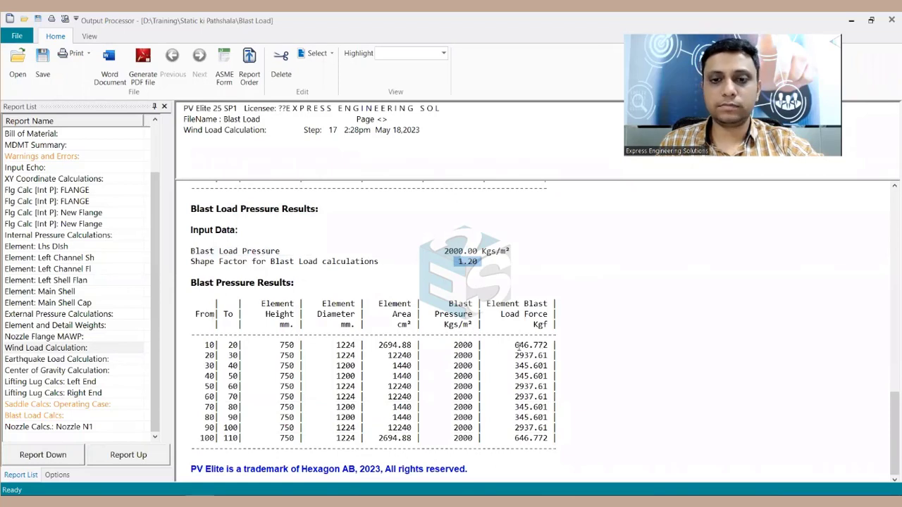
# - Highlight the first element's pressure 2000, area 2694.88 and blast load force 646.772
pyautogui.doubleClick(557, 345)
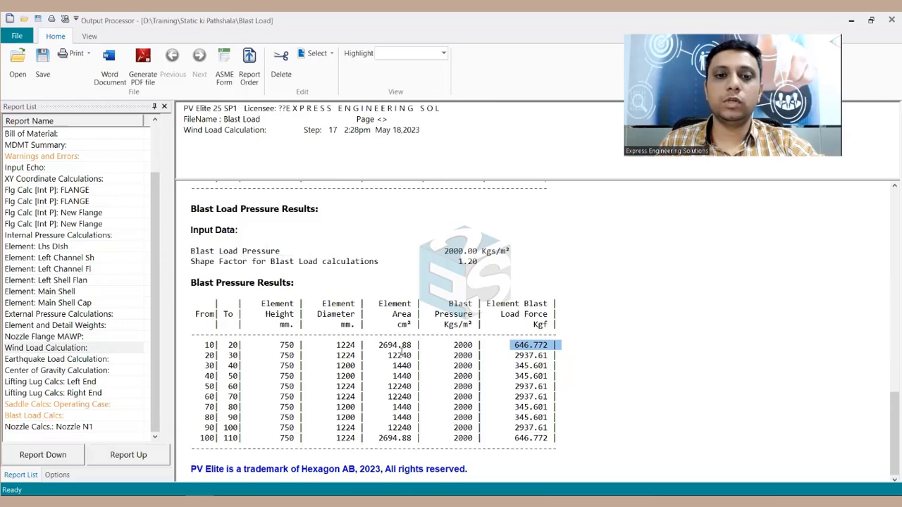
pyautogui.doubleClick(425, 345)
pyautogui.moveTo(501, 345); pyautogui.dragTo(547, 346)
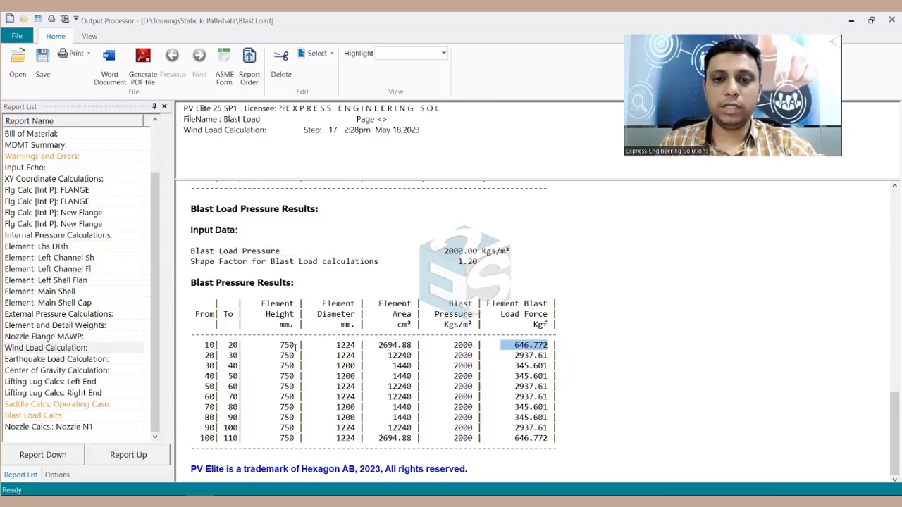
pyautogui.doubleClick(449, 344)
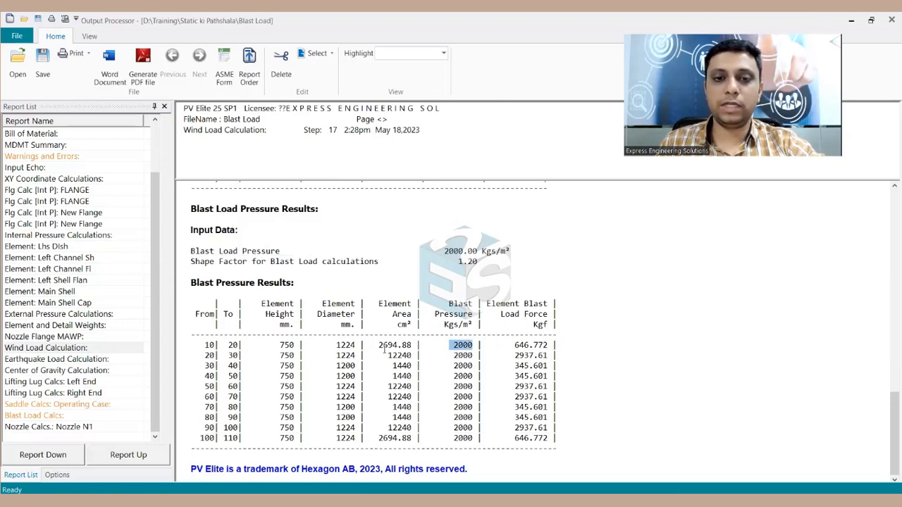
pyautogui.moveTo(378, 345); pyautogui.dragTo(414, 344)
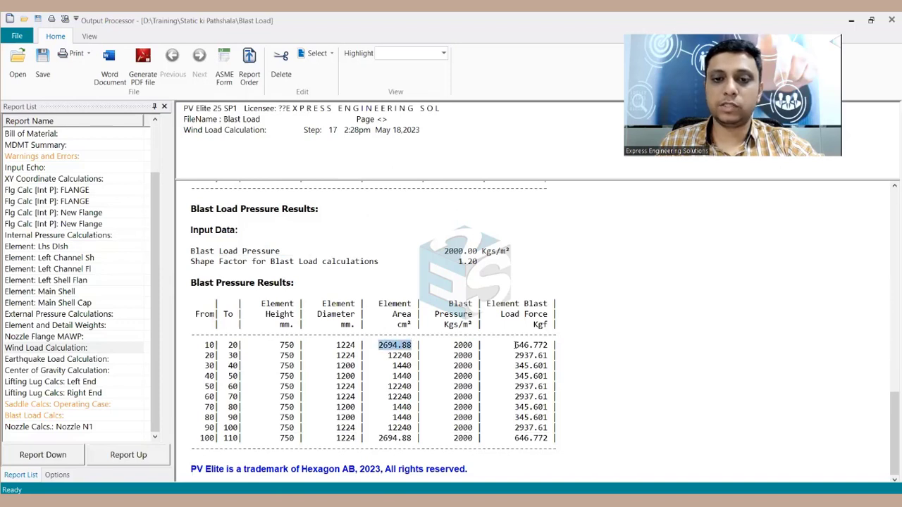
pyautogui.moveTo(515, 345); pyautogui.dragTo(554, 344)
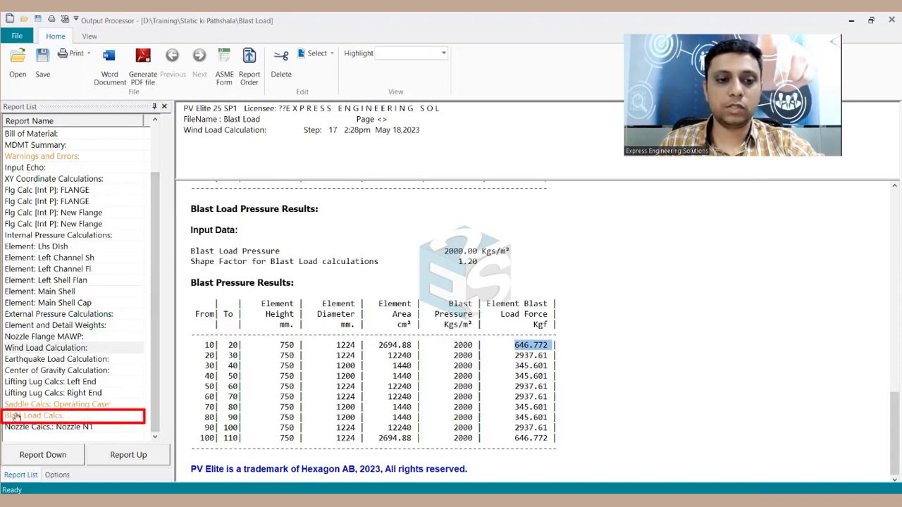
# - Open the Blast Load Calcs report and scroll to the horizontal vessel saddle stress results
pyautogui.click(45, 418)
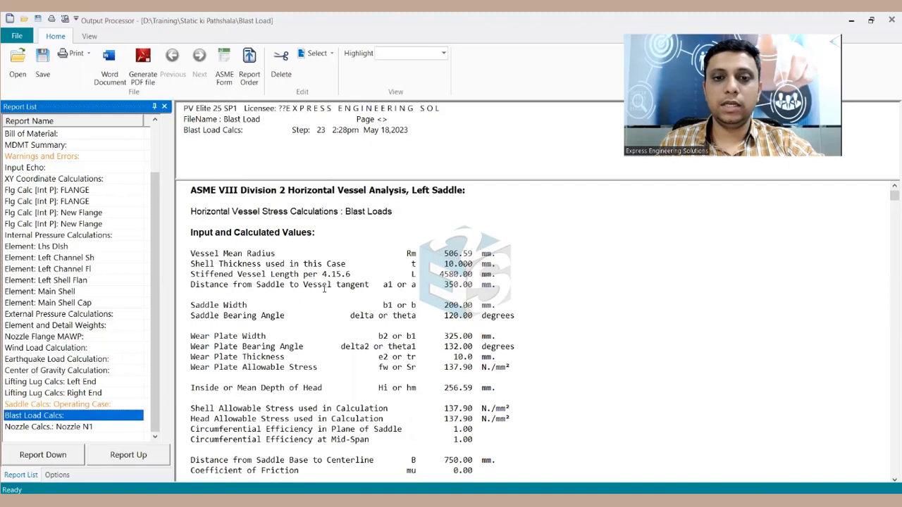
pyautogui.scroll(-8, 324, 288)
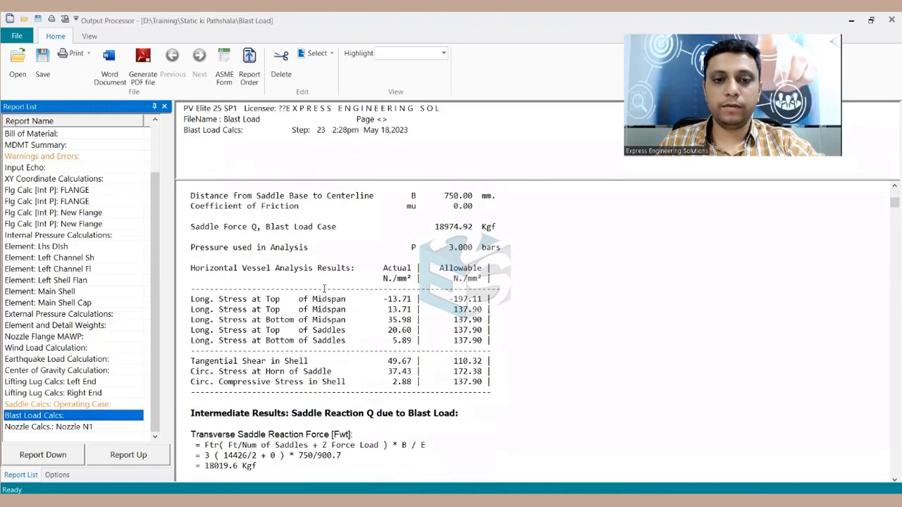
pyautogui.scroll(-2, 324, 288)
pyautogui.scroll(3, 324, 289)
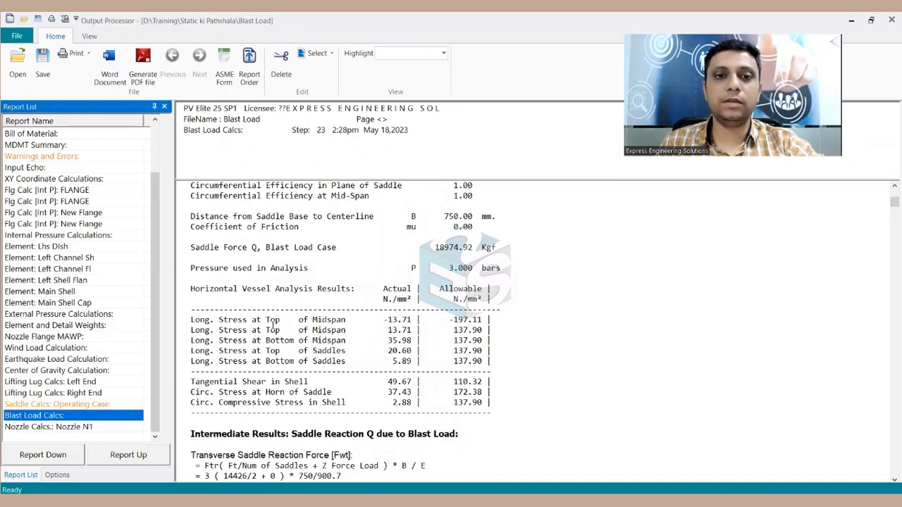
pyautogui.scroll(-2, 273, 324)
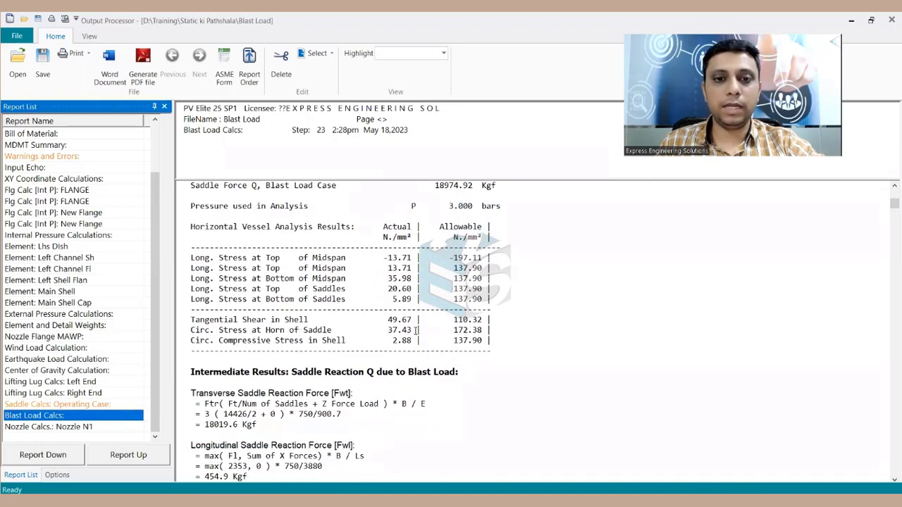
pyautogui.scroll(-2, 393, 337)
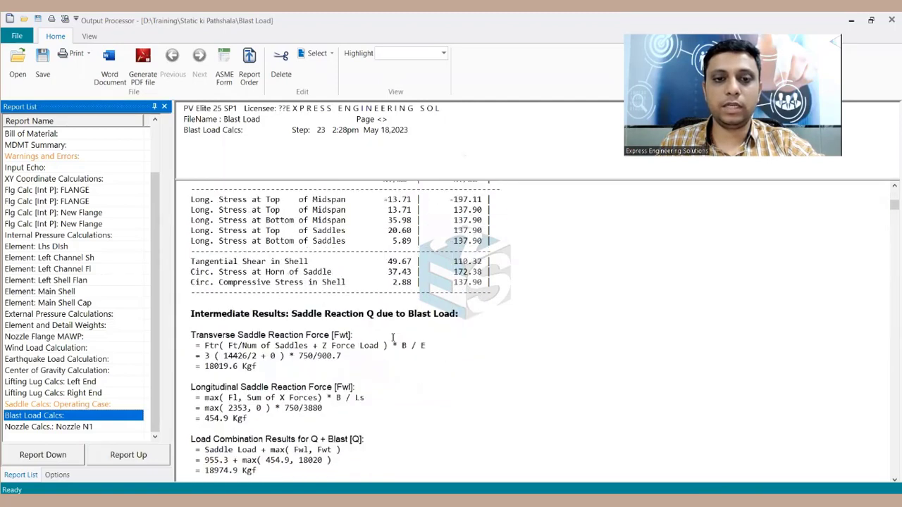
# - Highlight the 49.67 tangential shear and the 37.43 N/mm² horn-of-saddle stress
pyautogui.moveTo(236, 258); pyautogui.dragTo(411, 269)
pyautogui.doubleClick(390, 259)
pyautogui.scroll(3, 410, 313)
pyautogui.scroll(-1, 408, 302)
pyautogui.moveTo(219, 330); pyautogui.dragTo(317, 331)
pyautogui.scroll(-2, 394, 303)
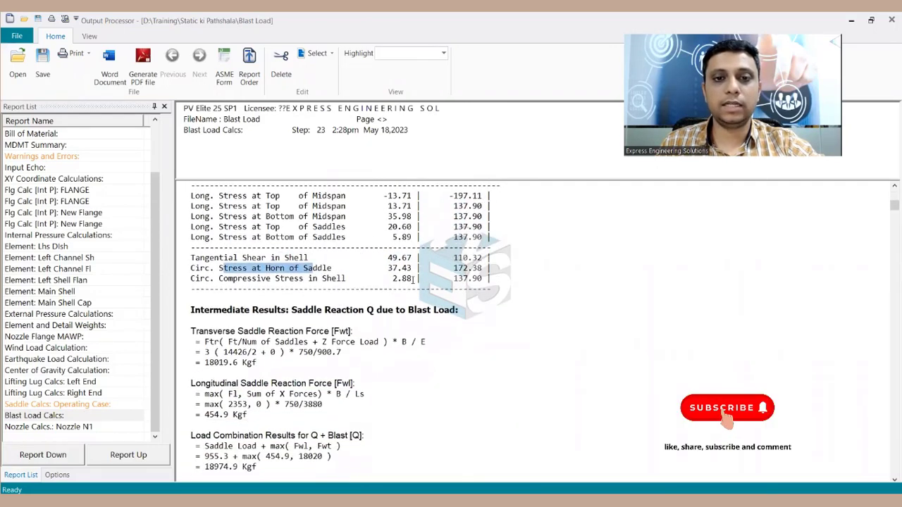
pyautogui.moveTo(387, 269); pyautogui.dragTo(415, 269)
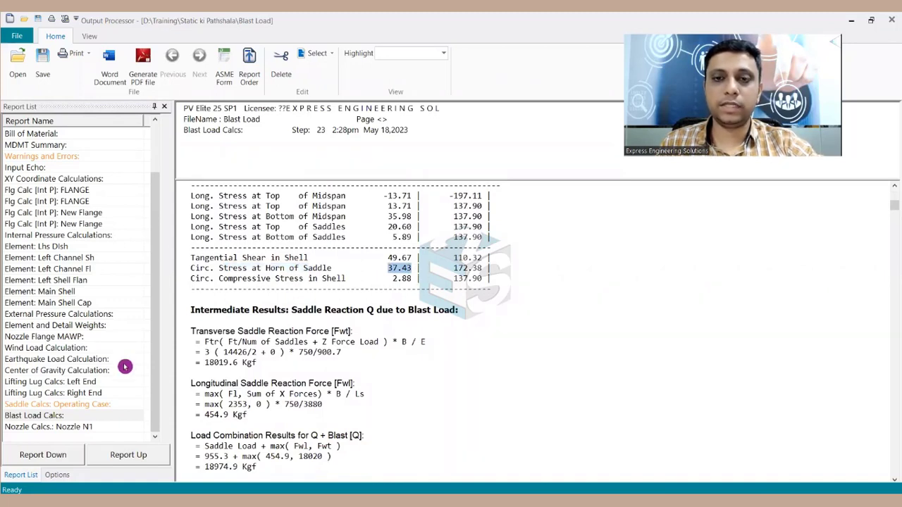
# - Compare the Operating Case horn-of-saddle stress of 3.46 N/mm², then return to Blast Load Calcs
pyautogui.click(94, 407)
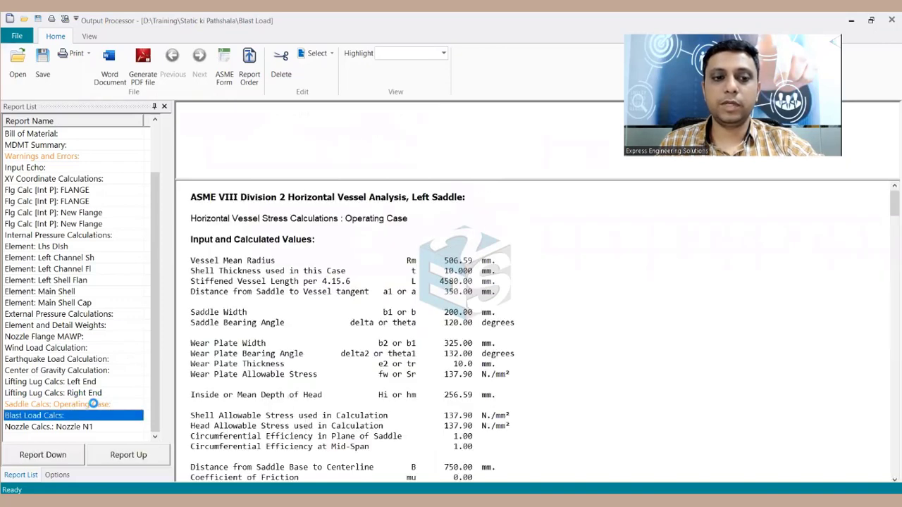
pyautogui.click(93, 404)
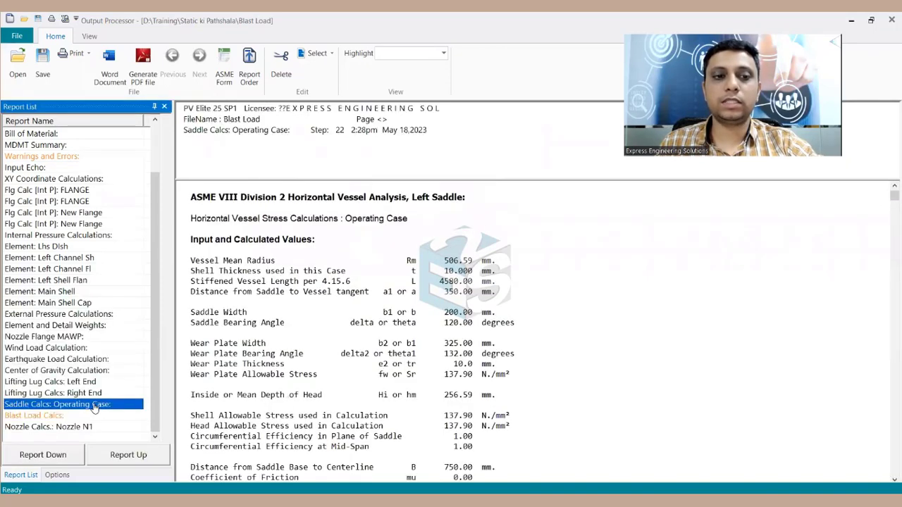
pyautogui.scroll(-7, 268, 349)
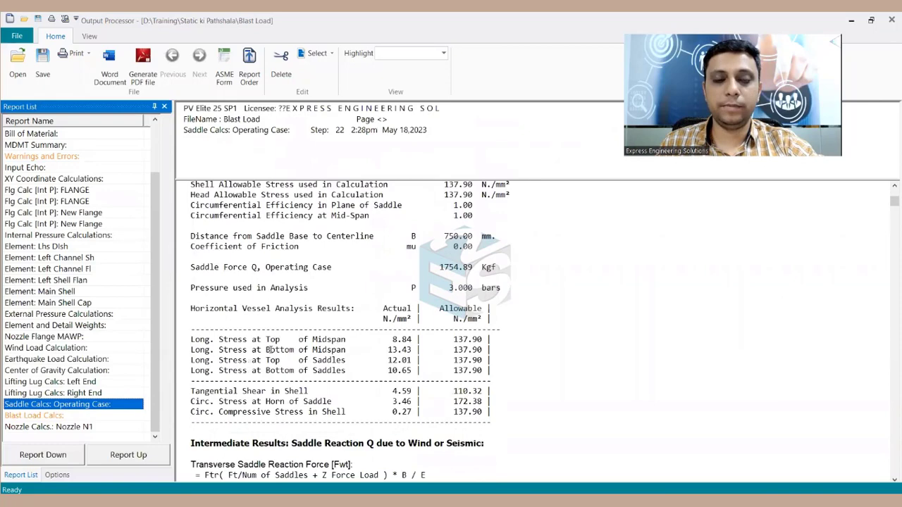
pyautogui.scroll(3, 268, 350)
pyautogui.scroll(-5, 268, 350)
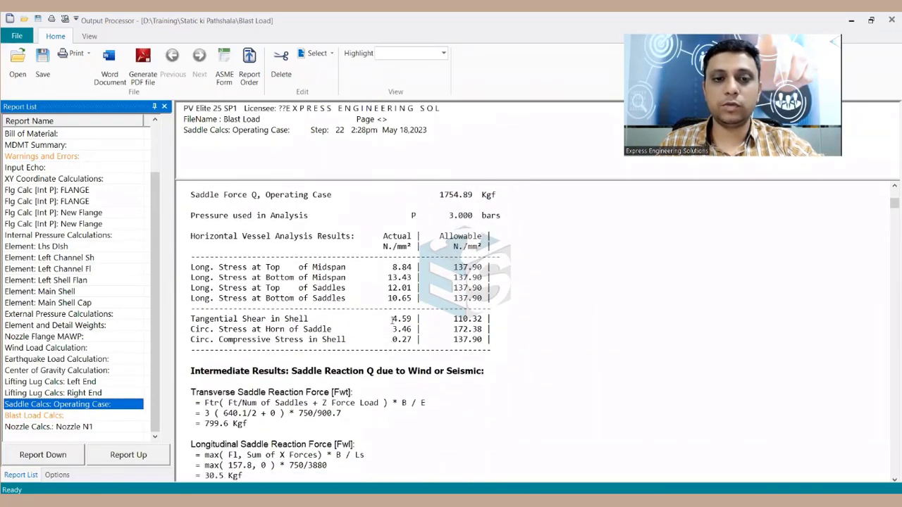
pyautogui.moveTo(392, 329); pyautogui.dragTo(414, 329)
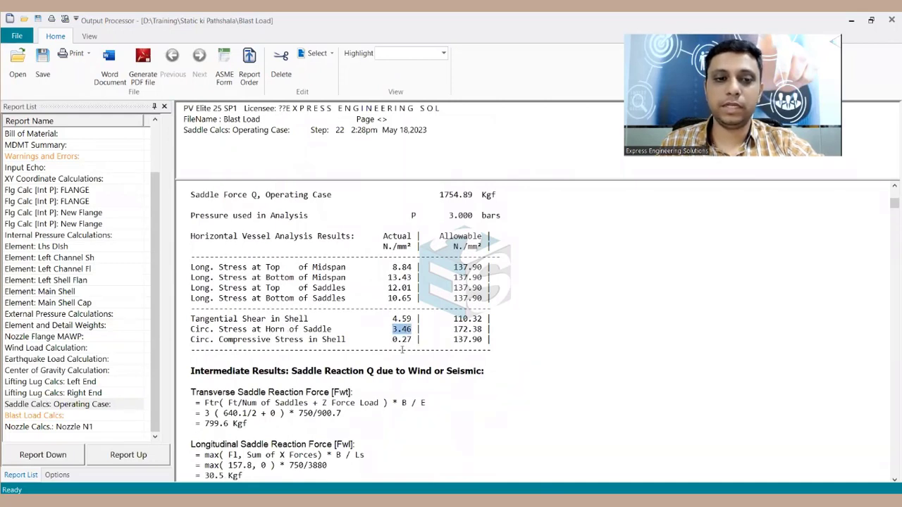
pyautogui.click(51, 406)
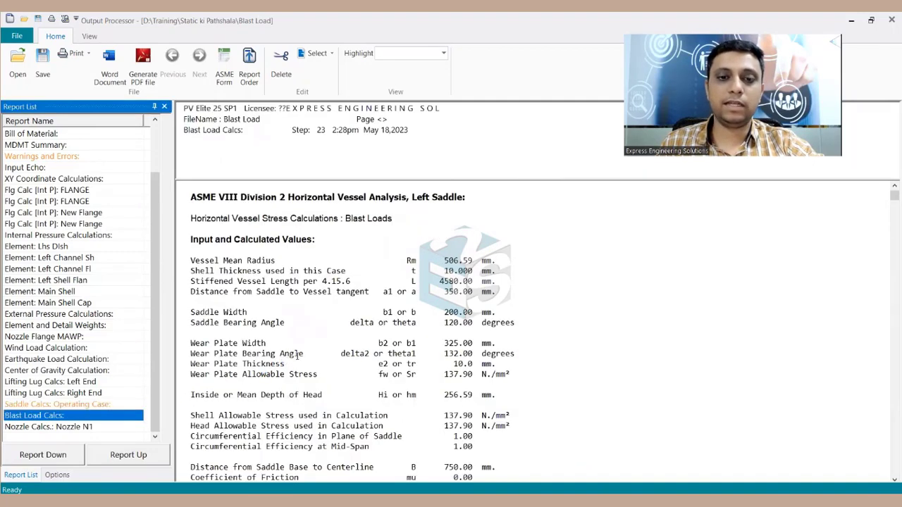
pyautogui.scroll(-10, 297, 356)
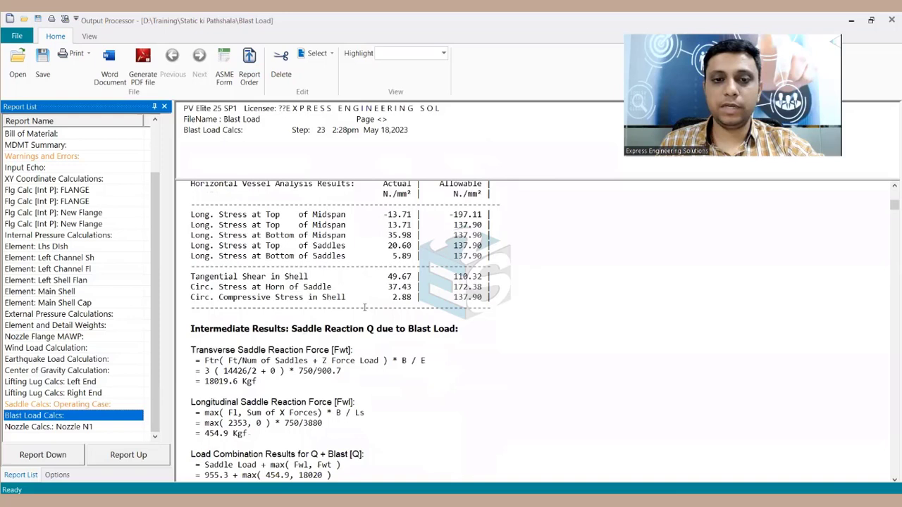
pyautogui.moveTo(387, 284); pyautogui.dragTo(416, 289)
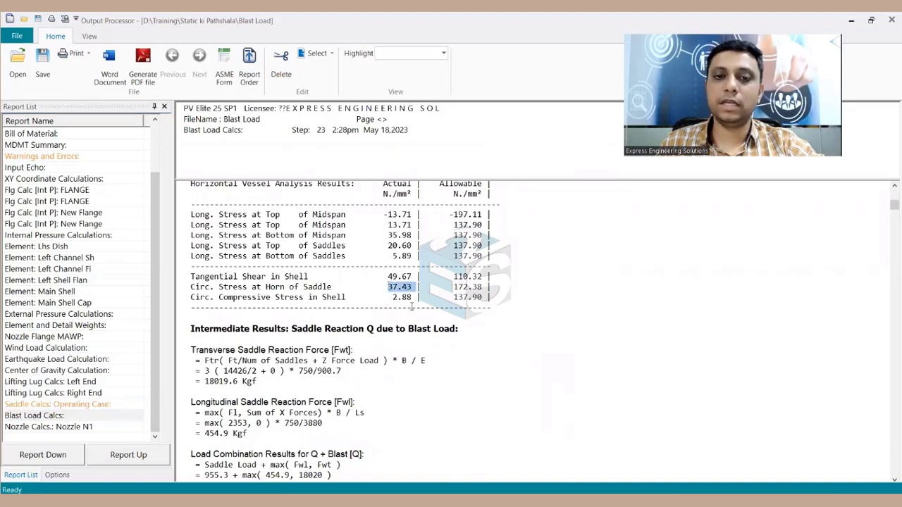
pyautogui.scroll(-2, 404, 311)
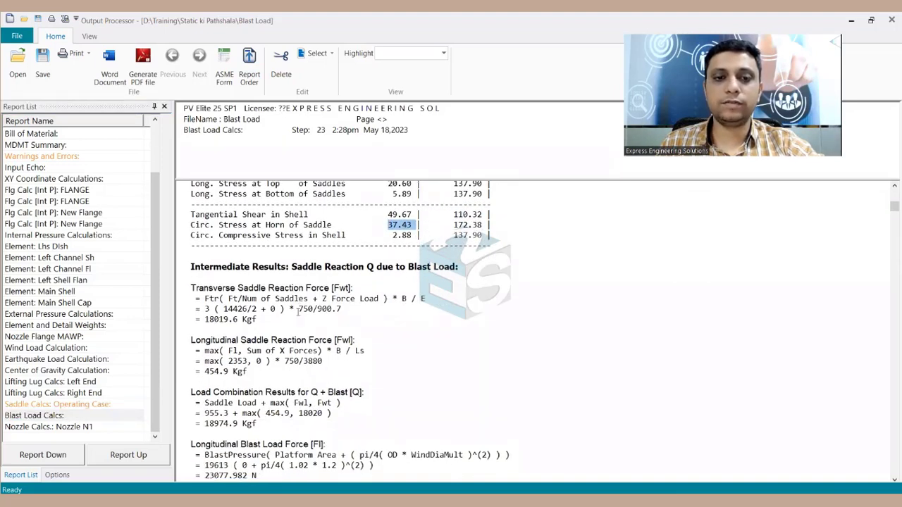
pyautogui.scroll(-2, 298, 311)
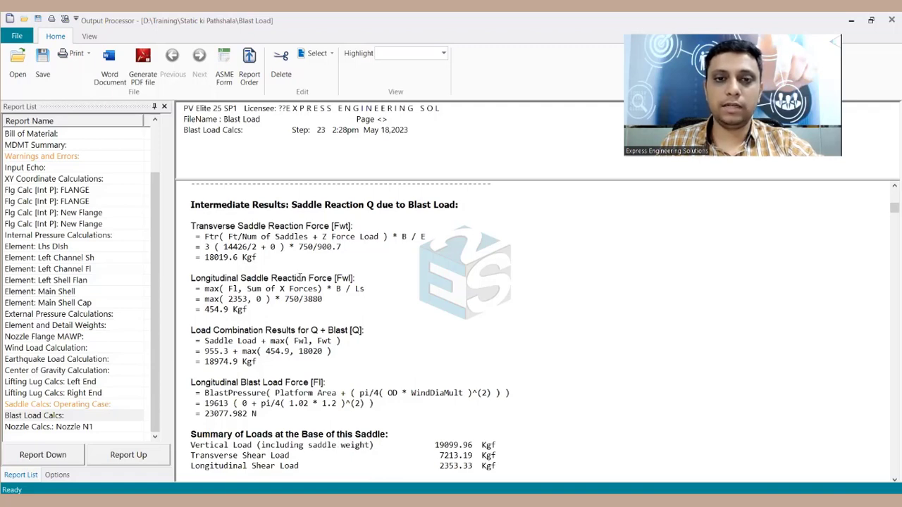
pyautogui.scroll(5, 301, 279)
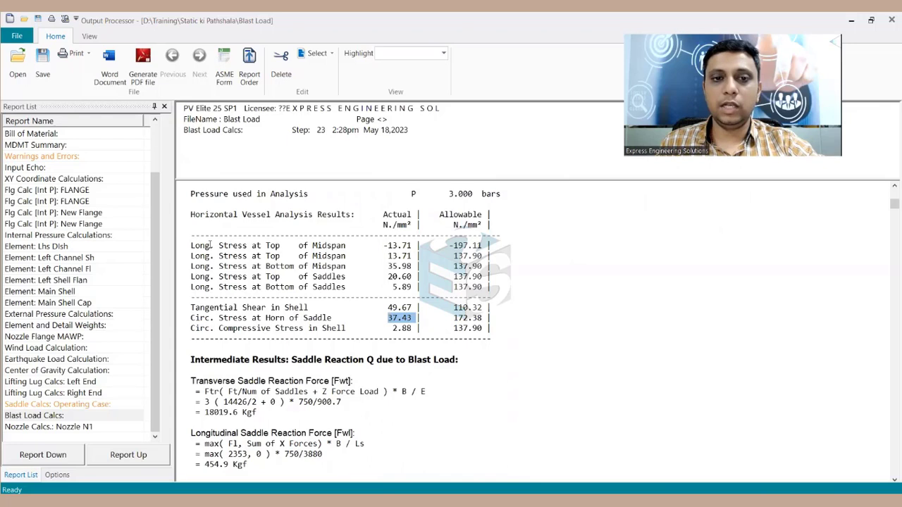
pyautogui.moveTo(217, 245); pyautogui.dragTo(344, 245)
pyautogui.scroll(-3, 344, 271)
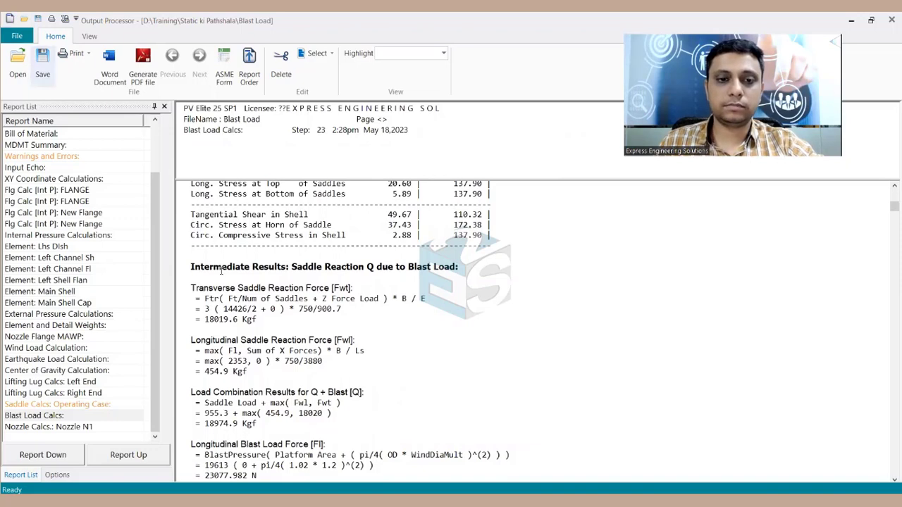
pyautogui.scroll(-4, 223, 270)
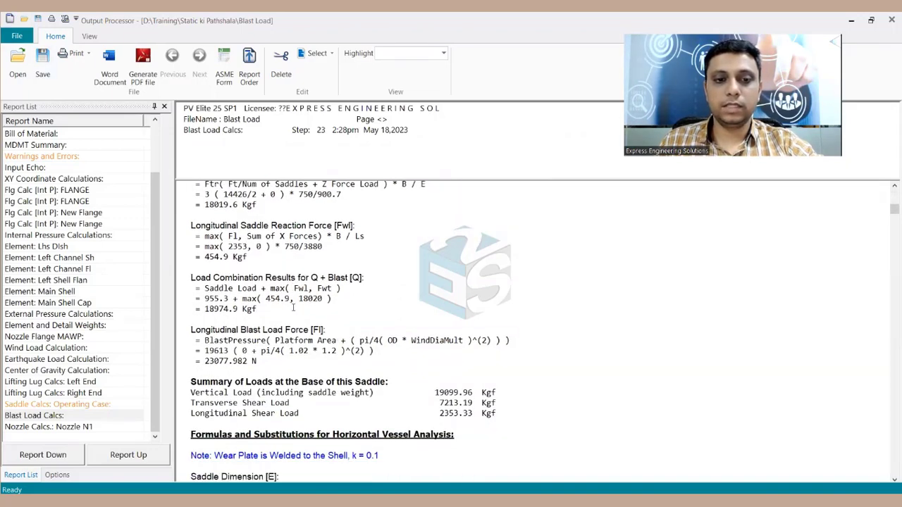
pyautogui.scroll(-4, 293, 307)
pyautogui.moveTo(426, 277); pyautogui.dragTo(526, 300)
pyautogui.scroll(-5, 534, 312)
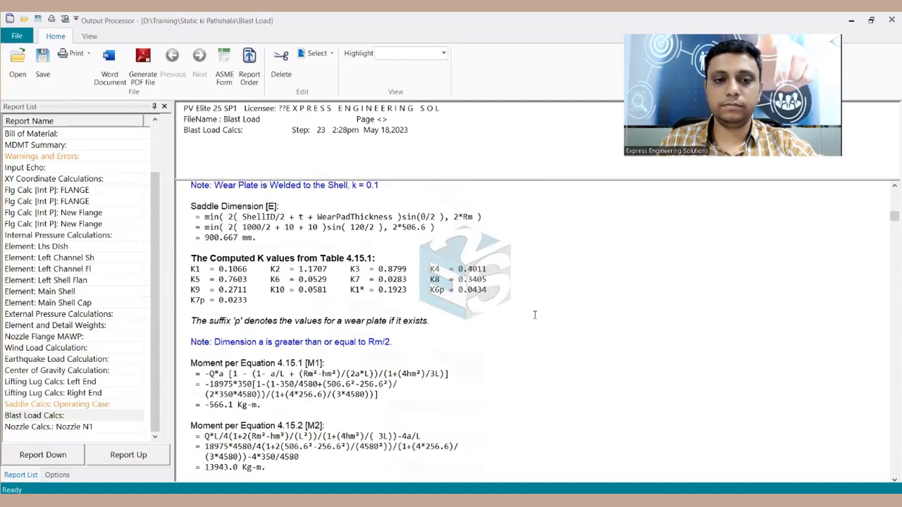
pyautogui.scroll(-16, 535, 315)
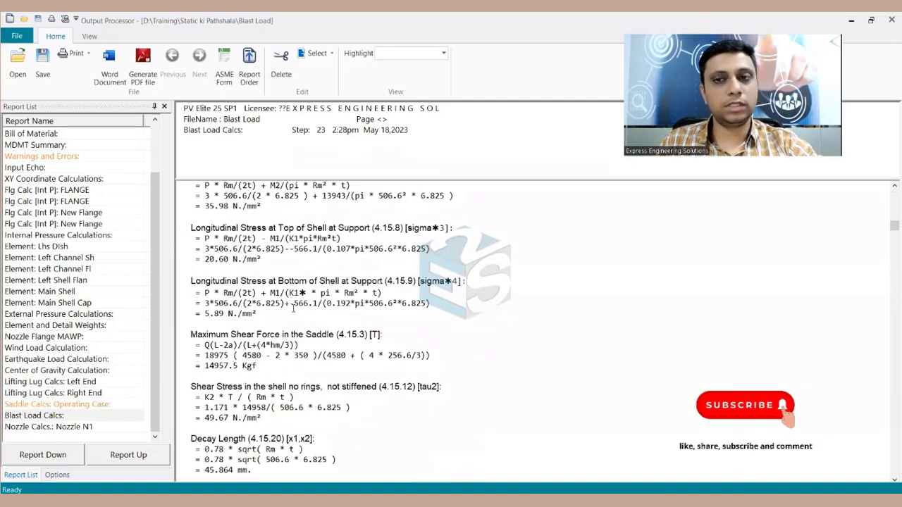
pyautogui.scroll(-20, 293, 308)
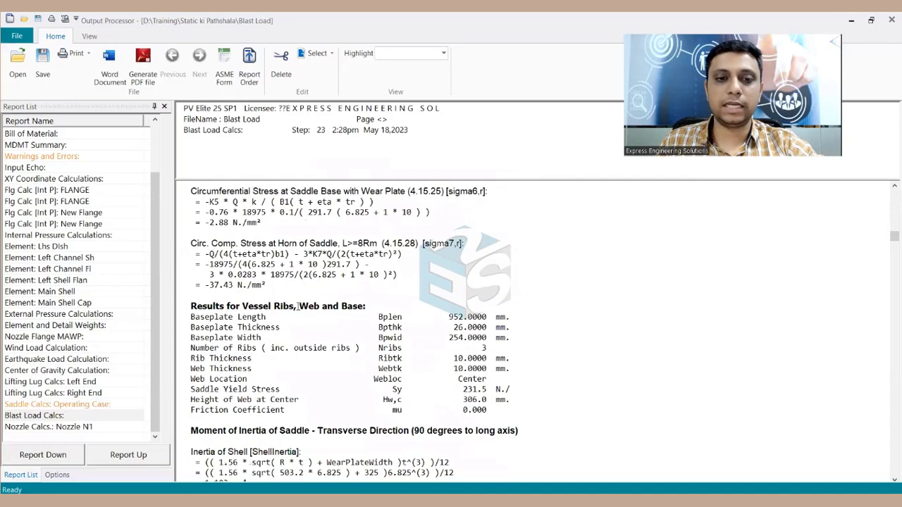
pyautogui.scroll(-3, 297, 307)
pyautogui.scroll(13, 320, 299)
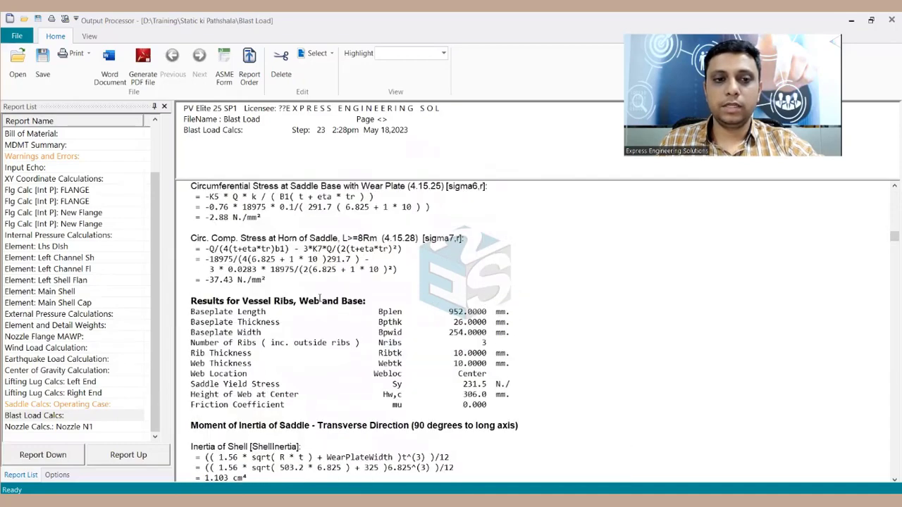
pyautogui.scroll(20, 320, 300)
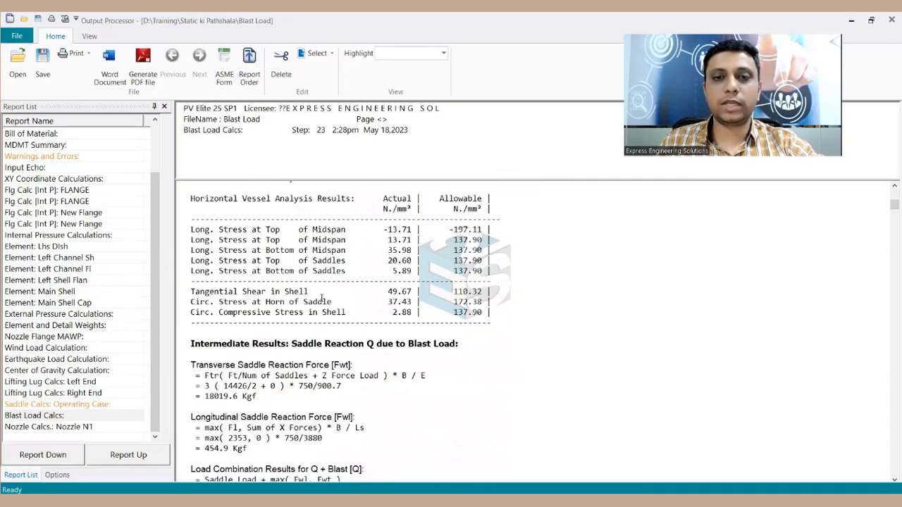
pyautogui.scroll(2, 320, 299)
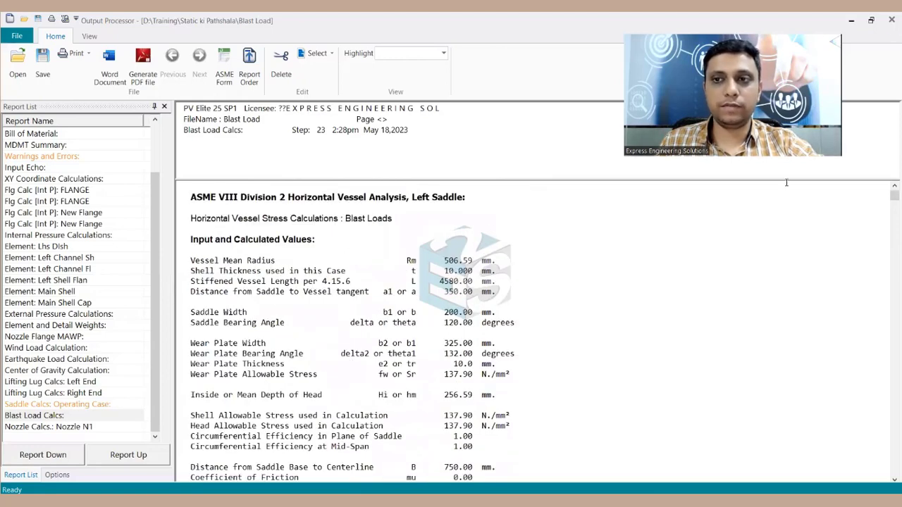
# - Close the Output Processor and confirm the blast load input with Vessel Subject to Blast Loads checked
pyautogui.click(893, 25)
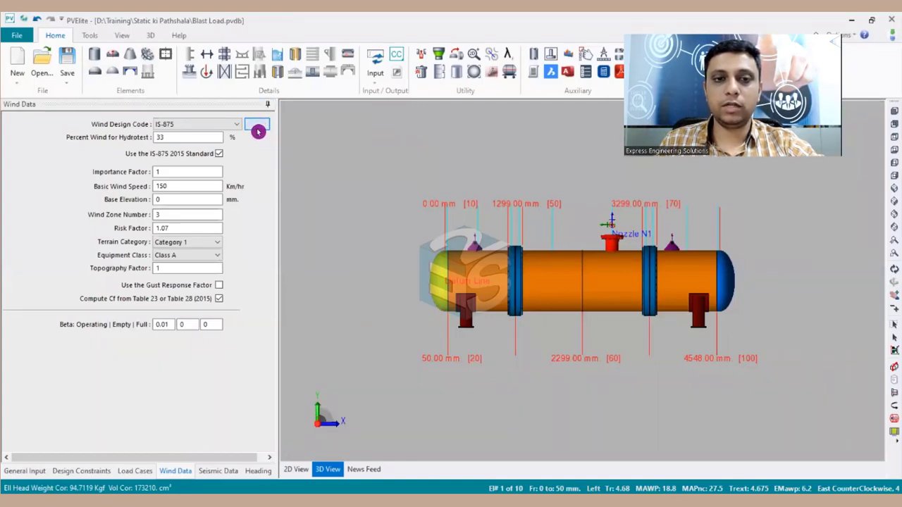
pyautogui.click(257, 126)
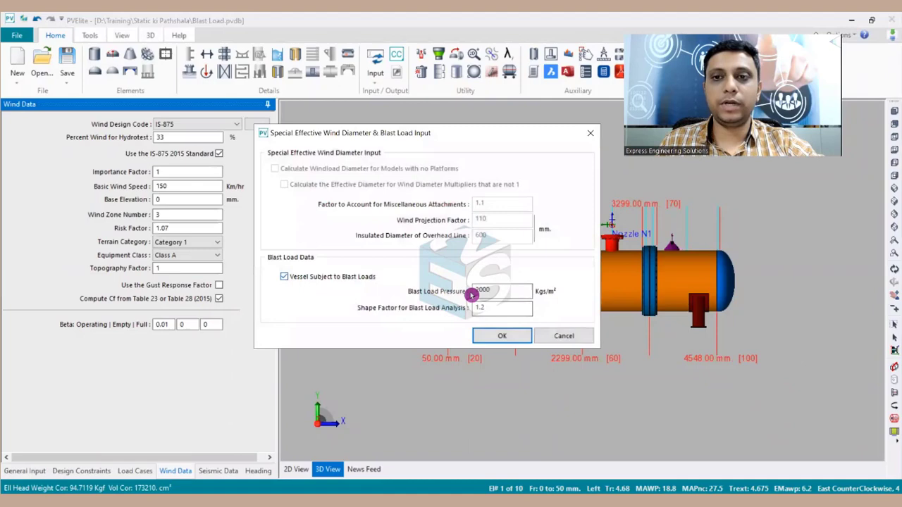
pyautogui.click(499, 336)
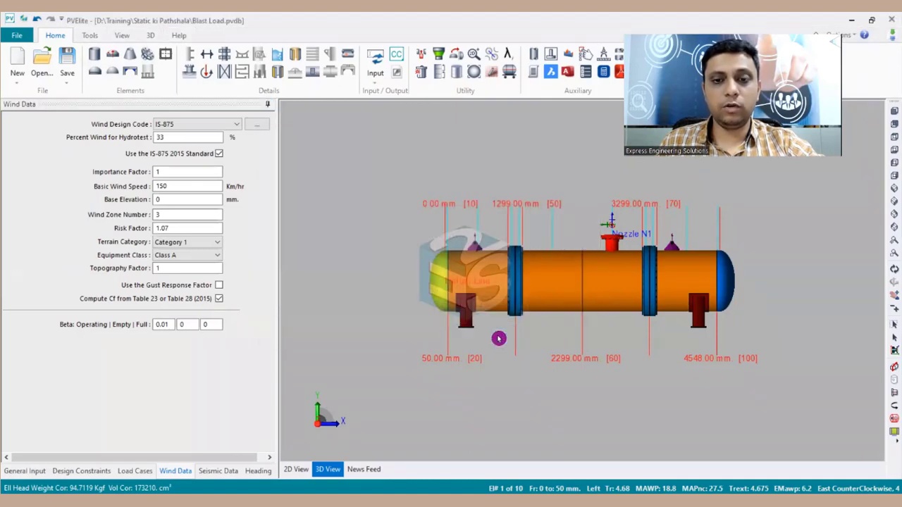